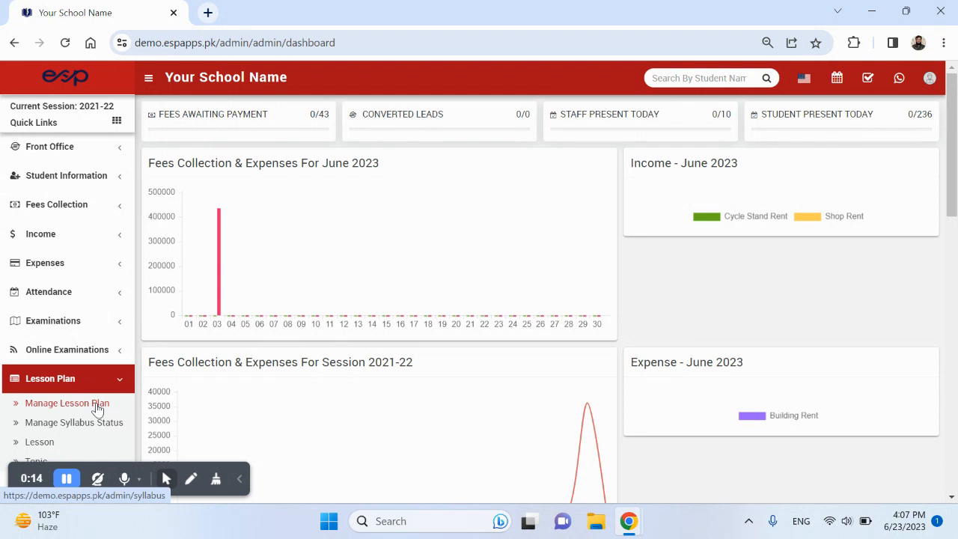
Open the Manage Lesson Plan page.
click(96, 406)
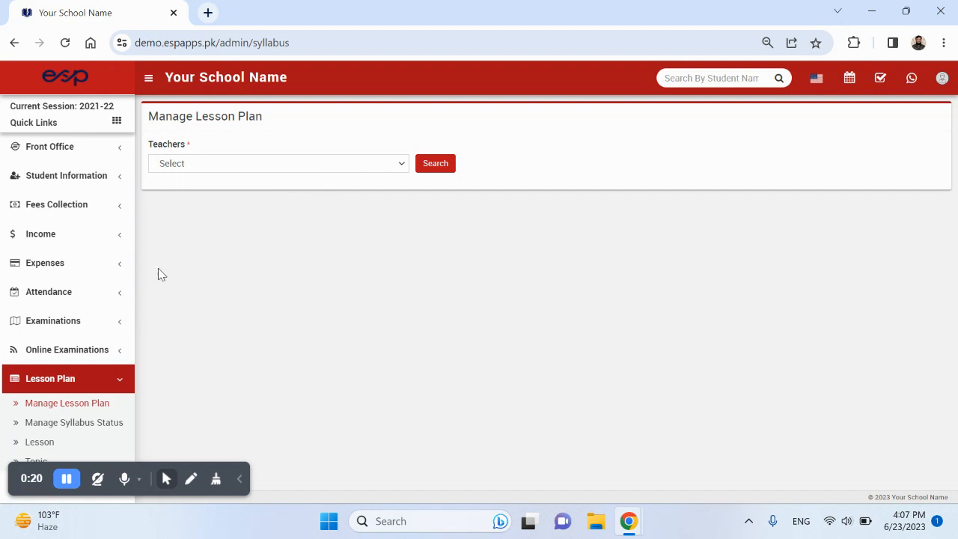
scroll(83, 275, down, 2)
click(71, 364)
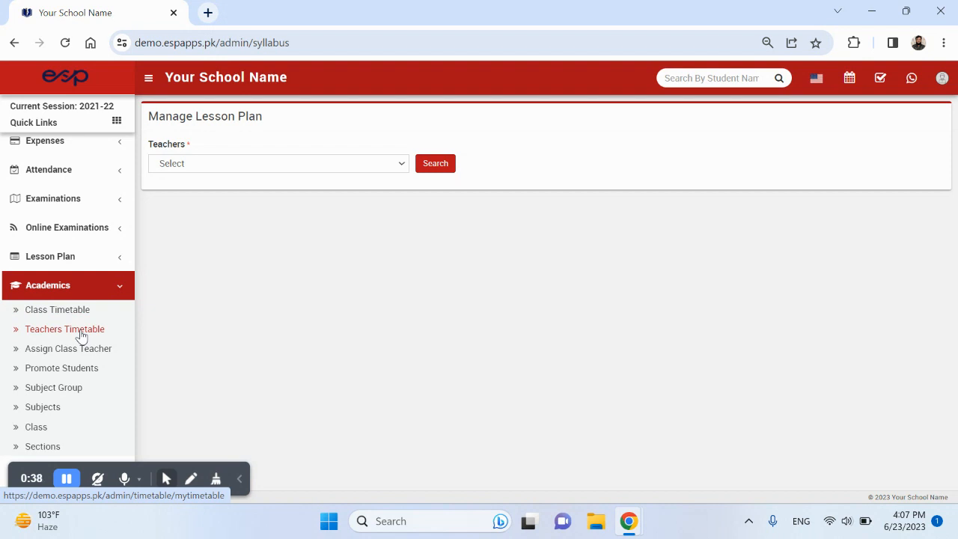
click(79, 268)
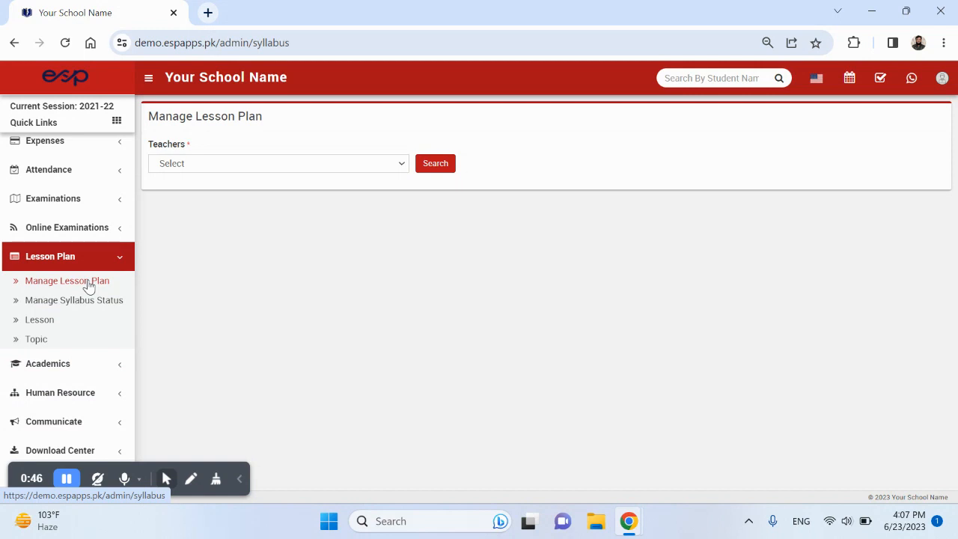
click(82, 363)
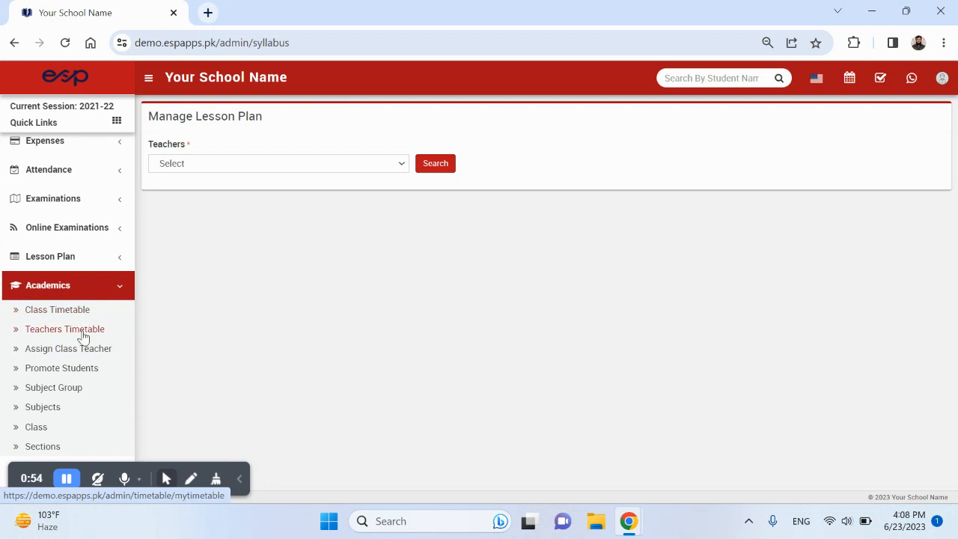
click(87, 293)
click(93, 260)
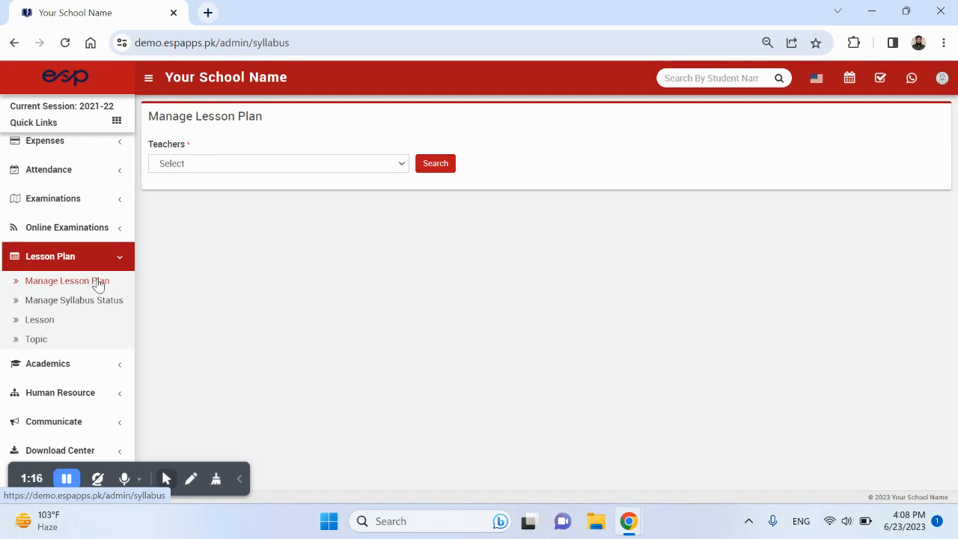
Select the first listed teacher and search for that teacher's weekly lesson plan schedule.
click(250, 163)
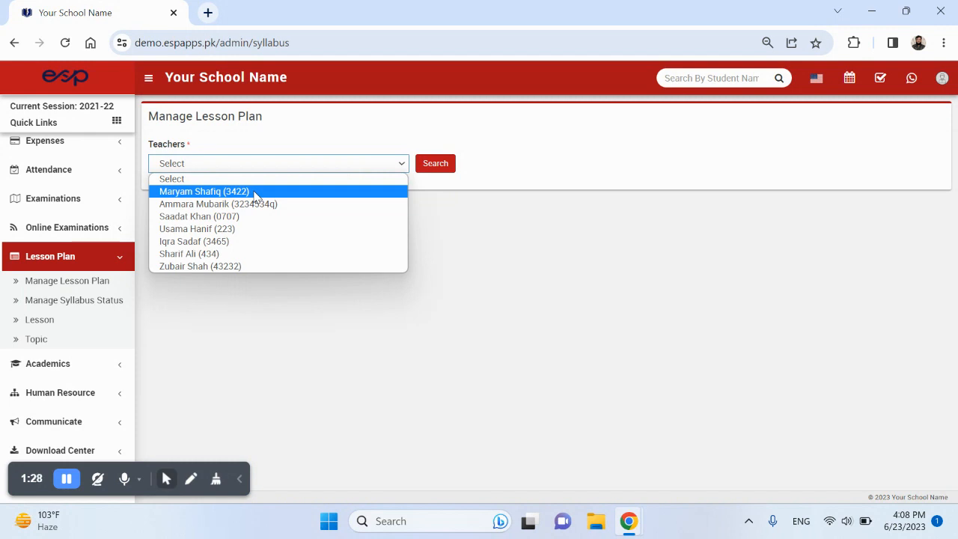
click(255, 193)
click(434, 163)
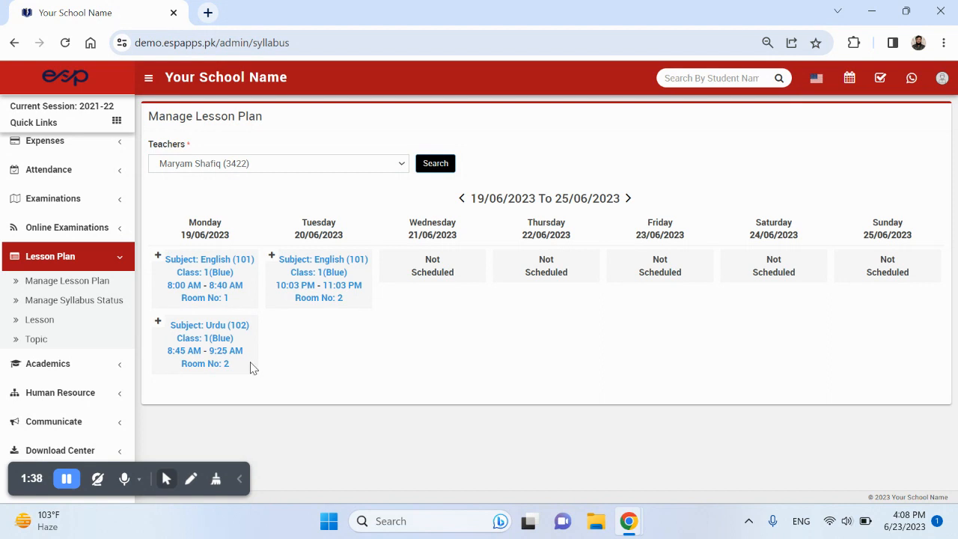
Examine the subject, class, time and room details of Monday's English and Urdu periods.
drag(177, 260, 244, 290)
click(192, 274)
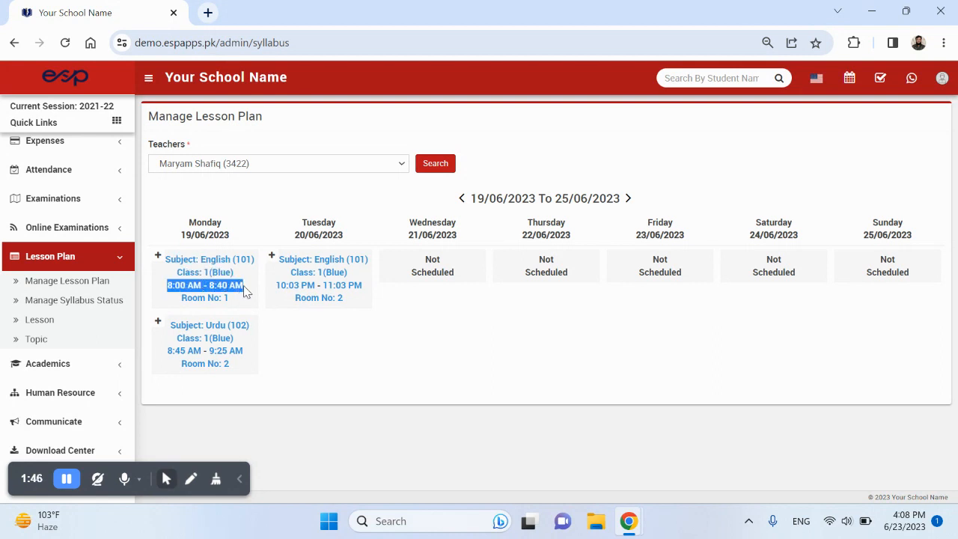
drag(181, 297, 229, 298)
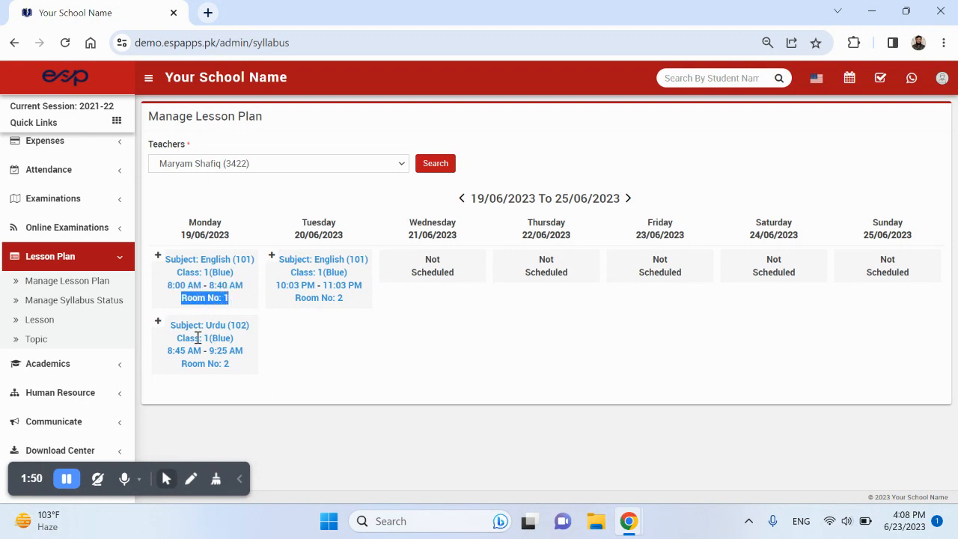
drag(171, 325, 254, 327)
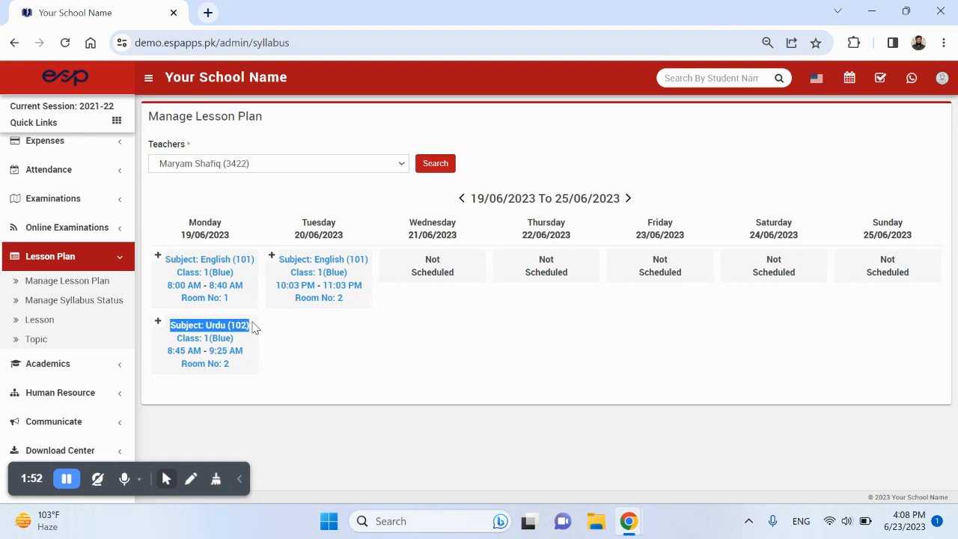
drag(177, 338, 238, 345)
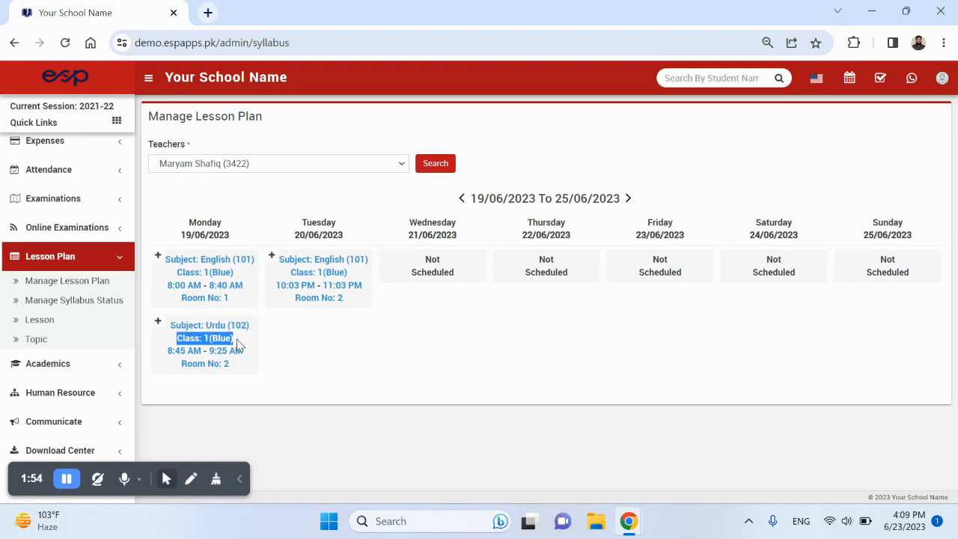
click(169, 352)
drag(169, 353, 243, 350)
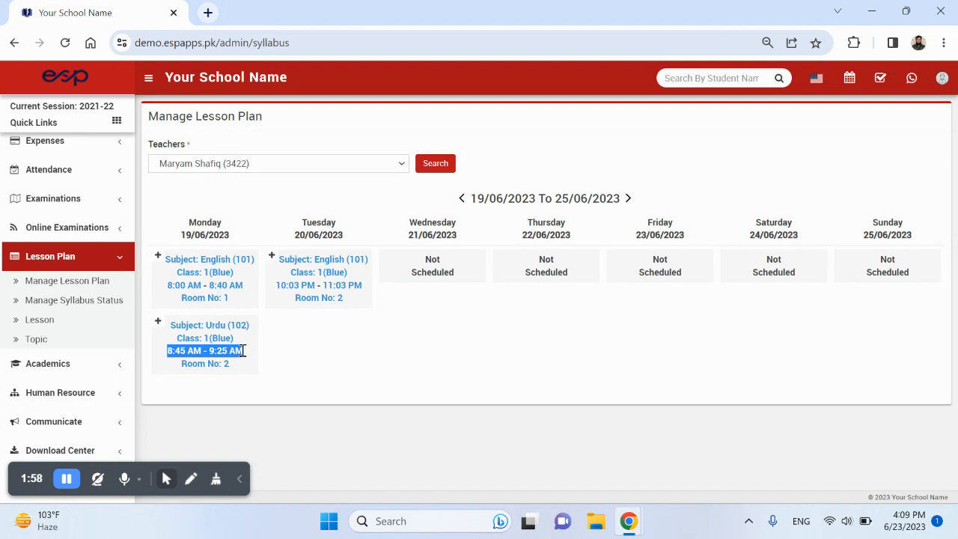
drag(180, 363, 231, 370)
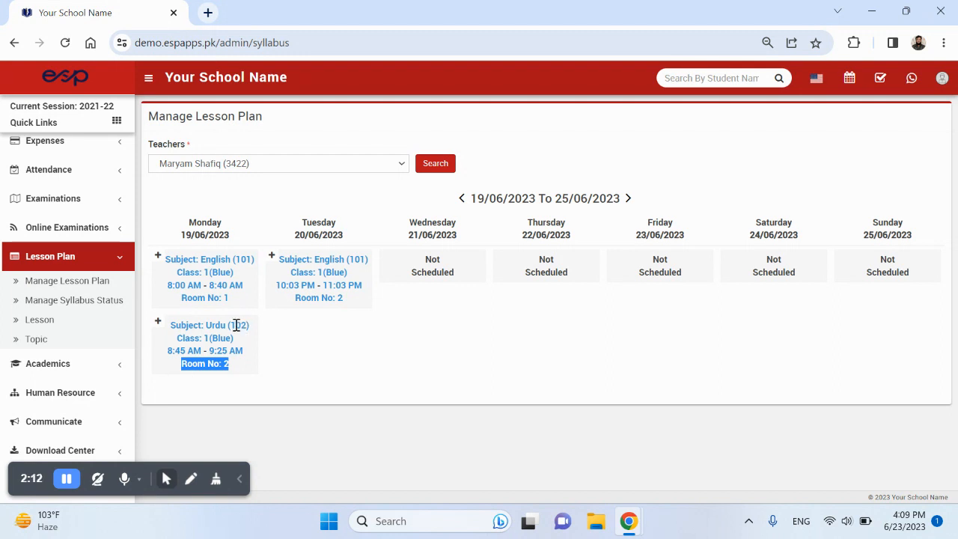
click(201, 258)
drag(200, 258, 257, 259)
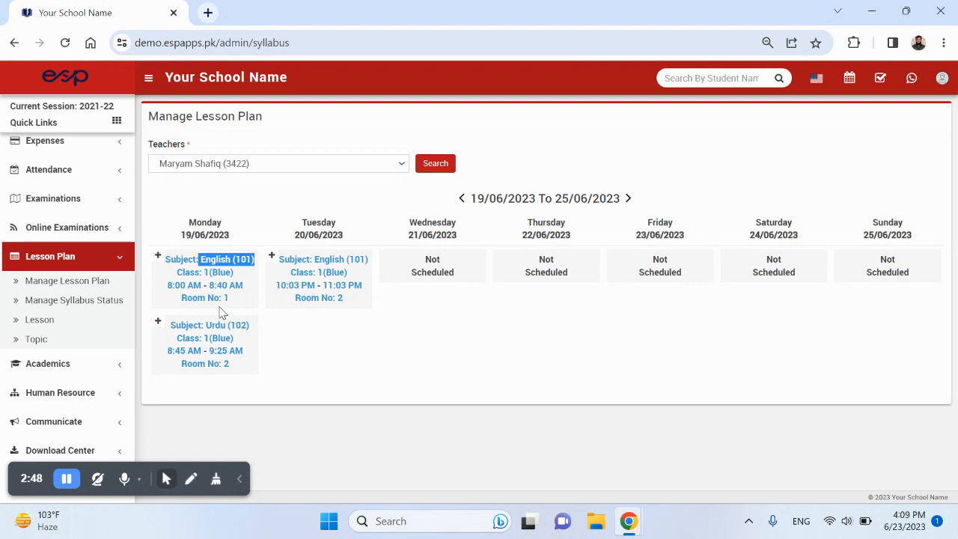
click(218, 298)
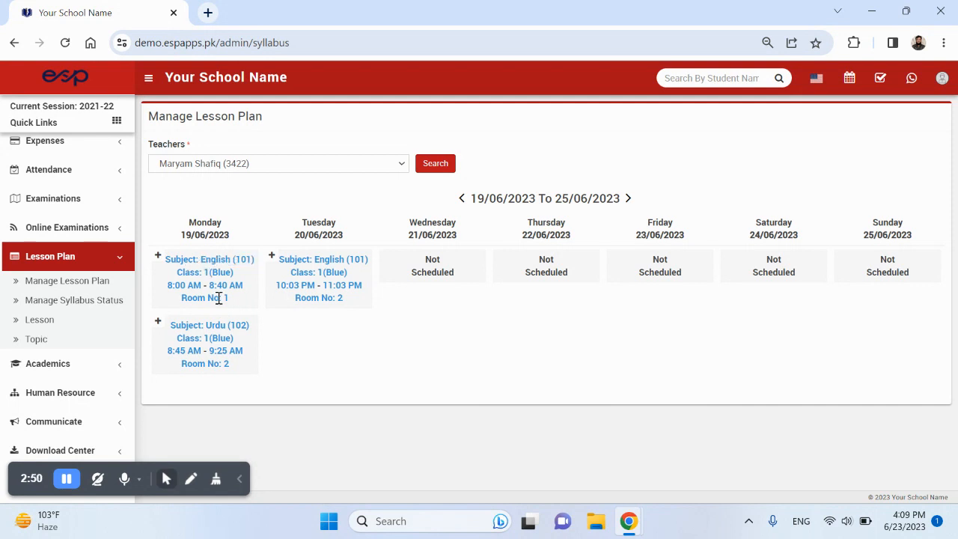
click(158, 259)
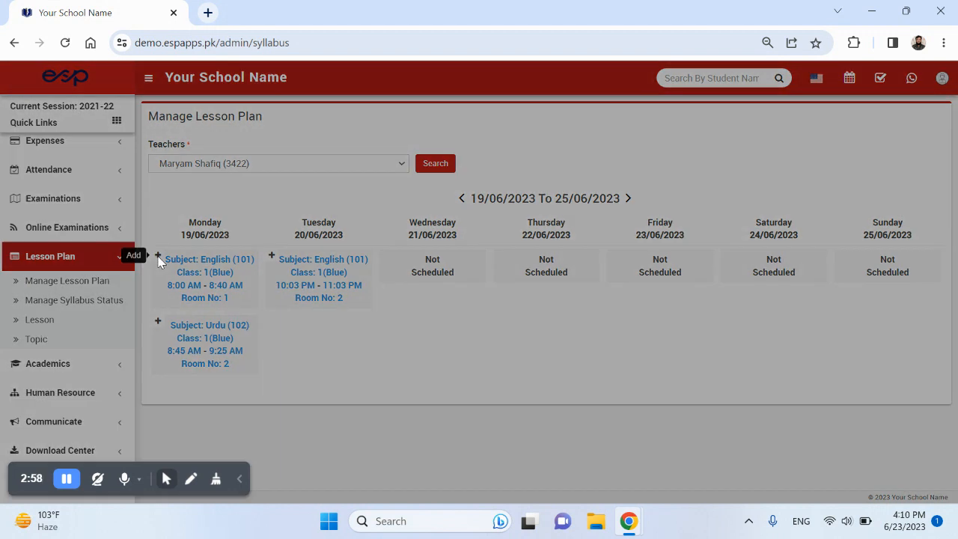
drag(457, 110, 417, 54)
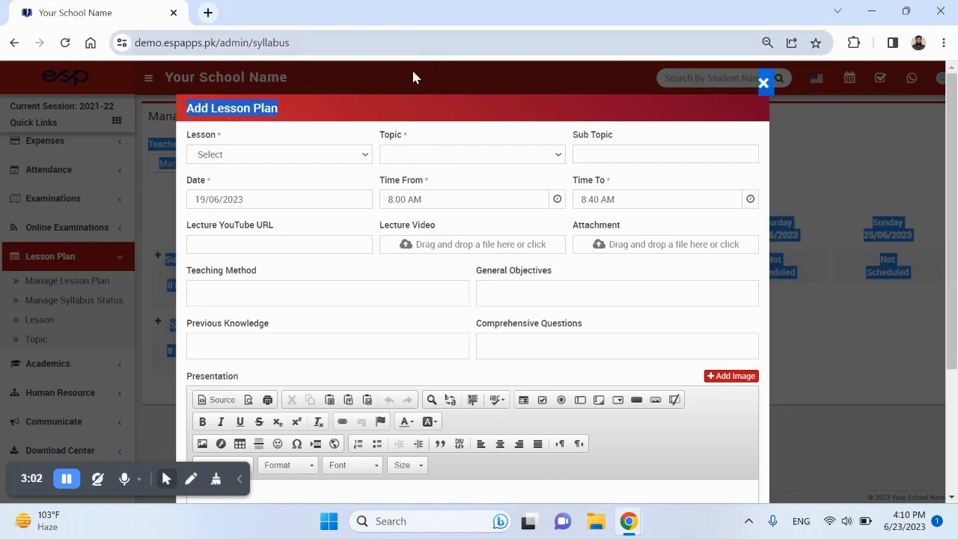
click(341, 128)
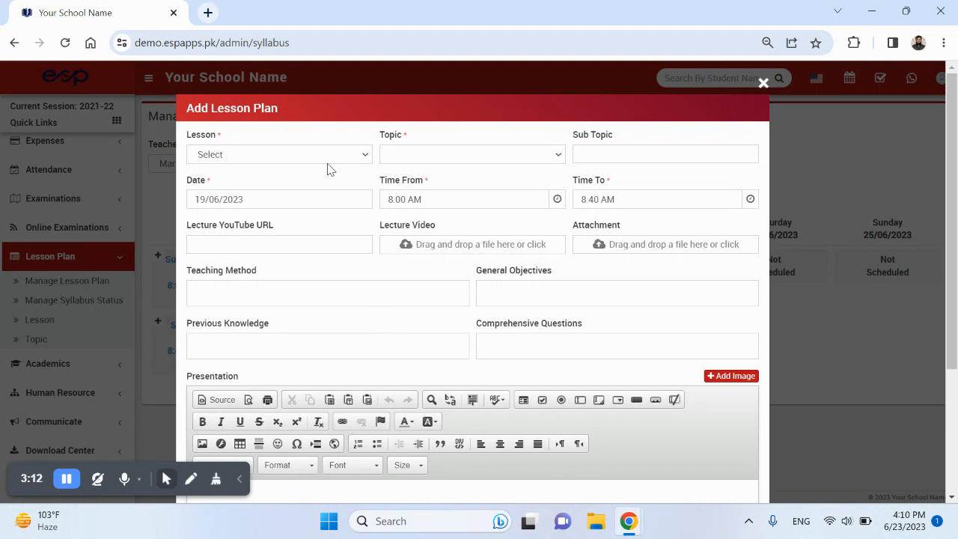
click(285, 159)
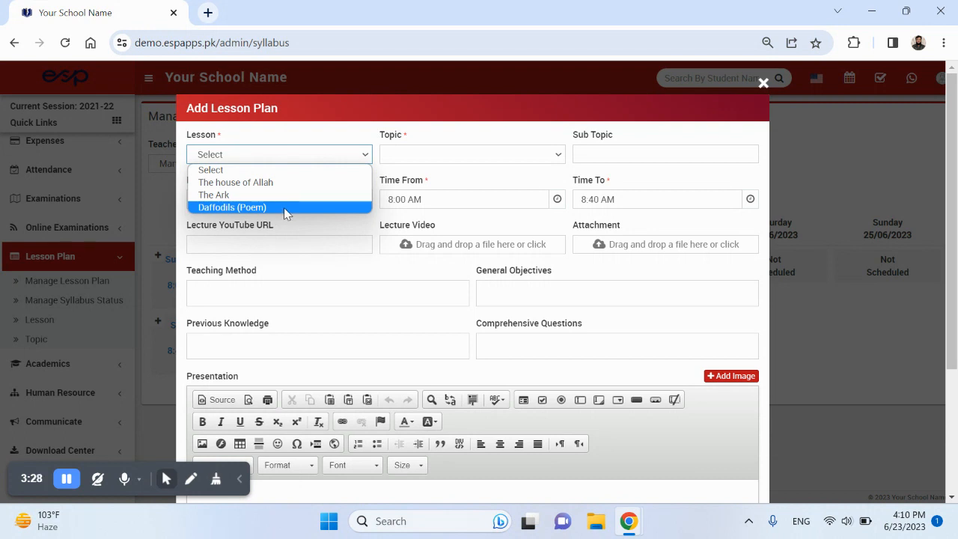
click(451, 156)
click(344, 156)
click(306, 184)
click(439, 159)
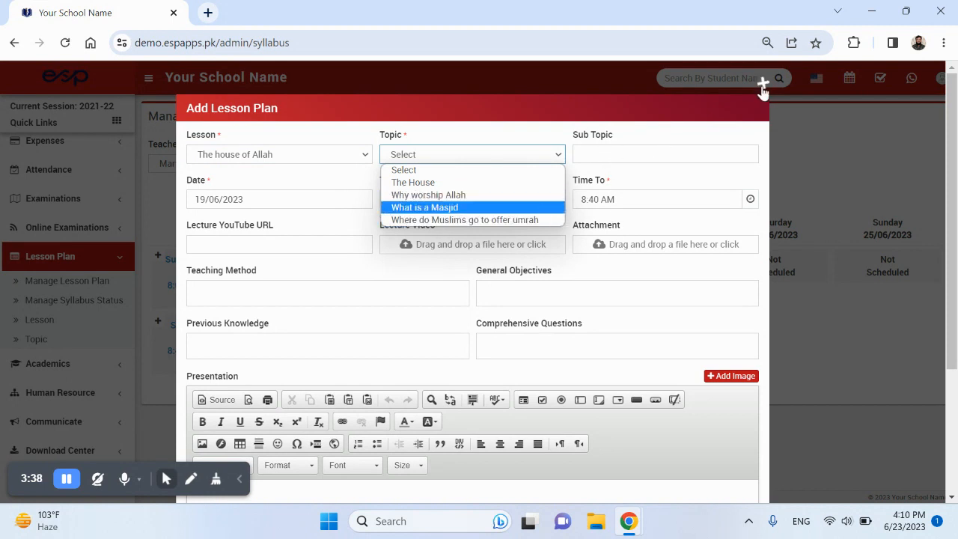
click(761, 85)
click(762, 85)
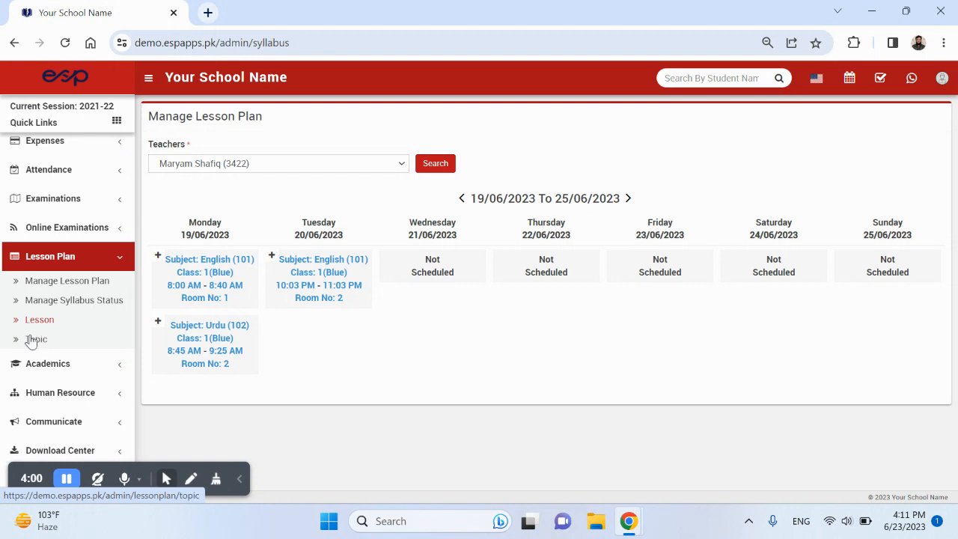
Start a new lesson plan for Monday's English period with the lesson The house of Allah and the topic The House.
click(158, 256)
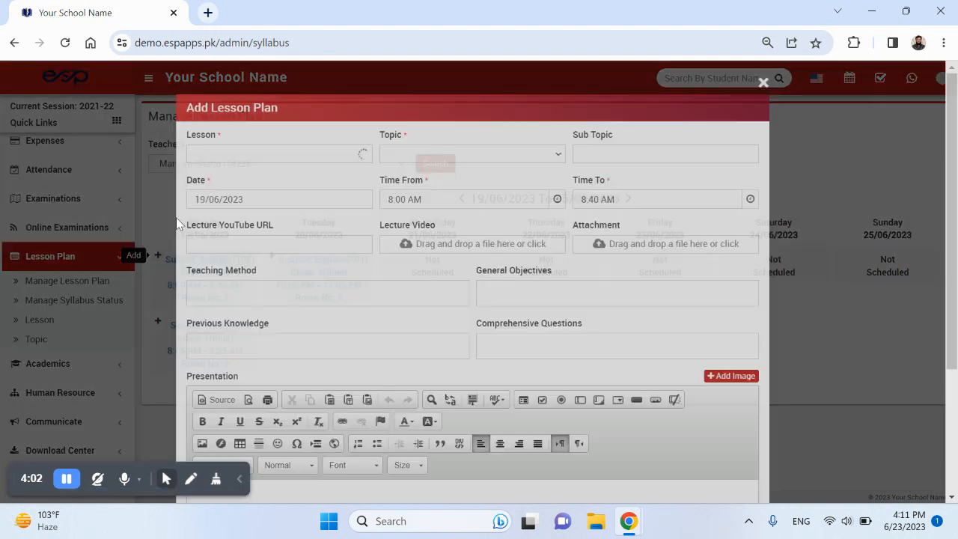
click(284, 159)
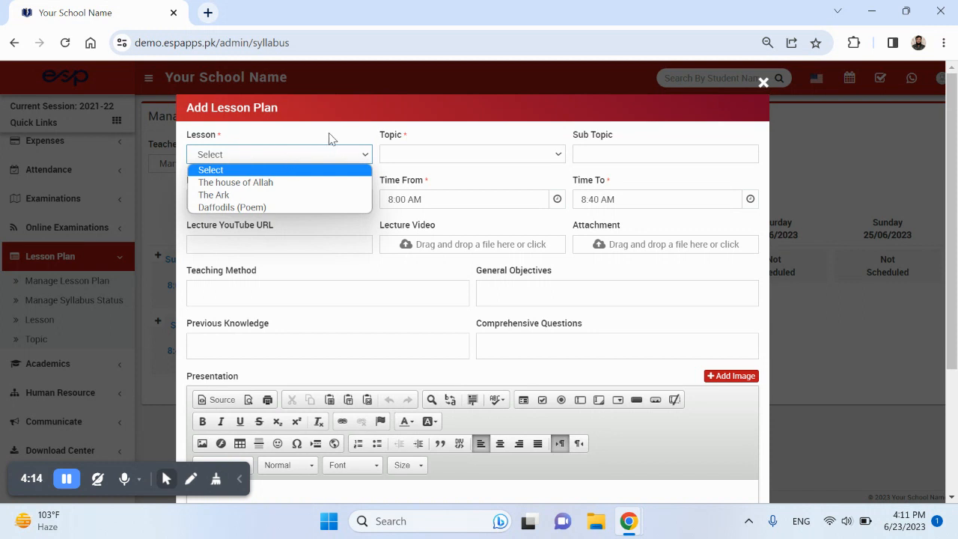
click(279, 182)
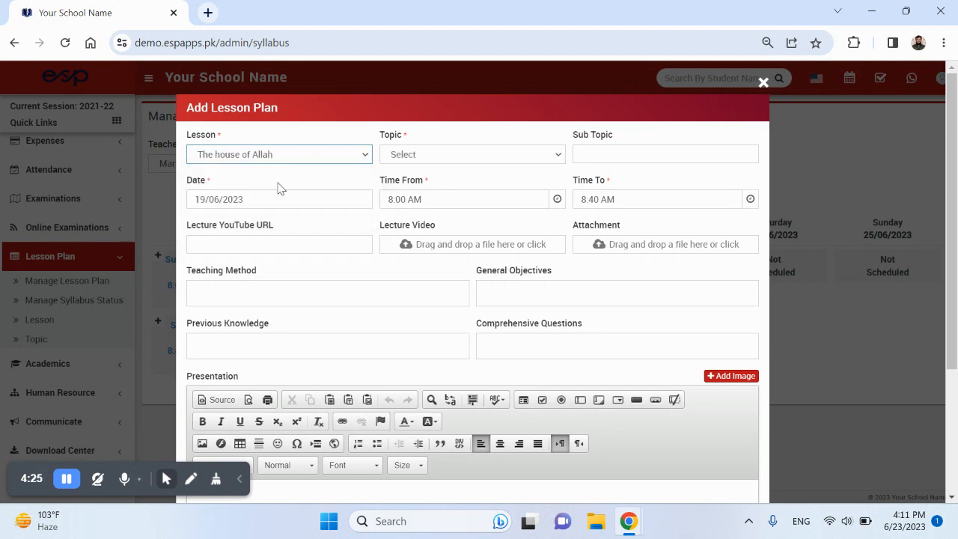
click(423, 158)
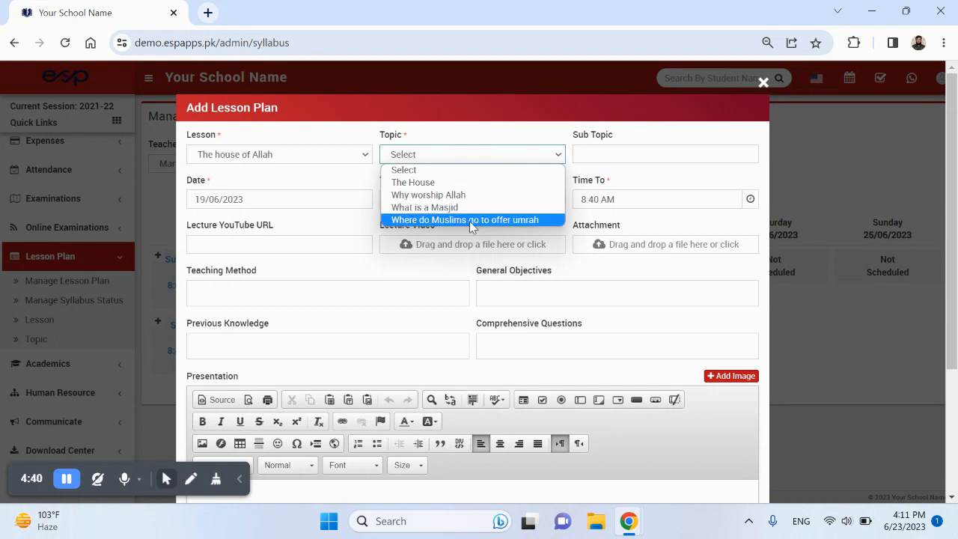
click(431, 184)
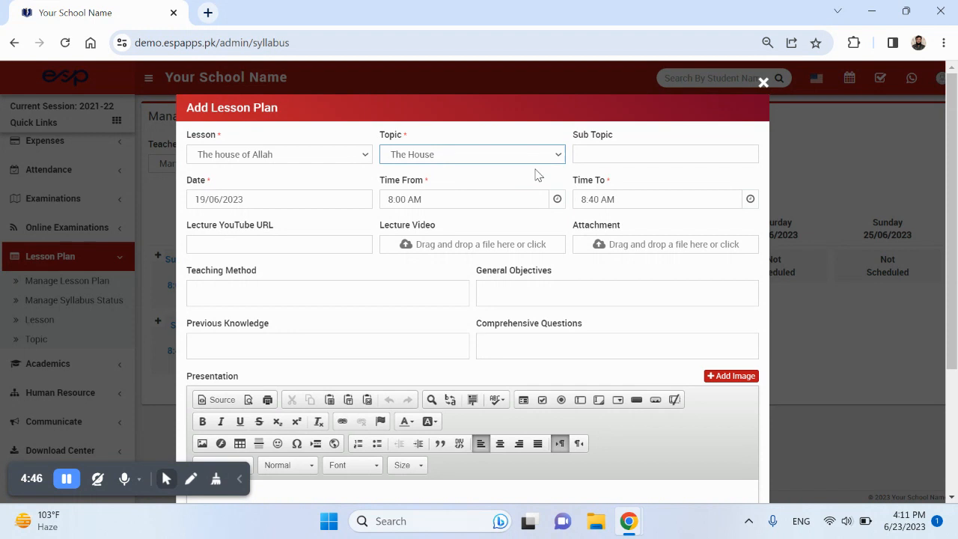
Enter The Holy Ka'aba as the sub topic of the lesson plan.
click(579, 155)
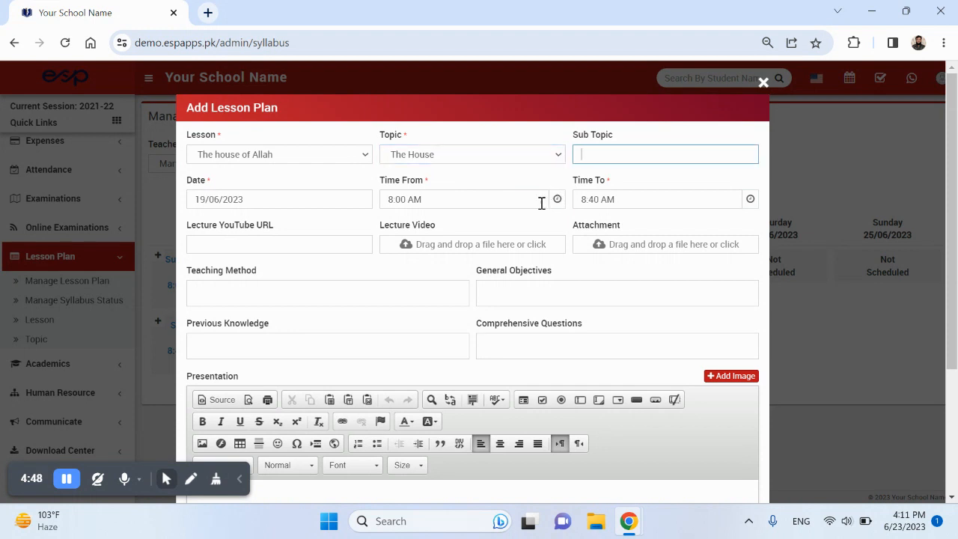
text(The Holy K)
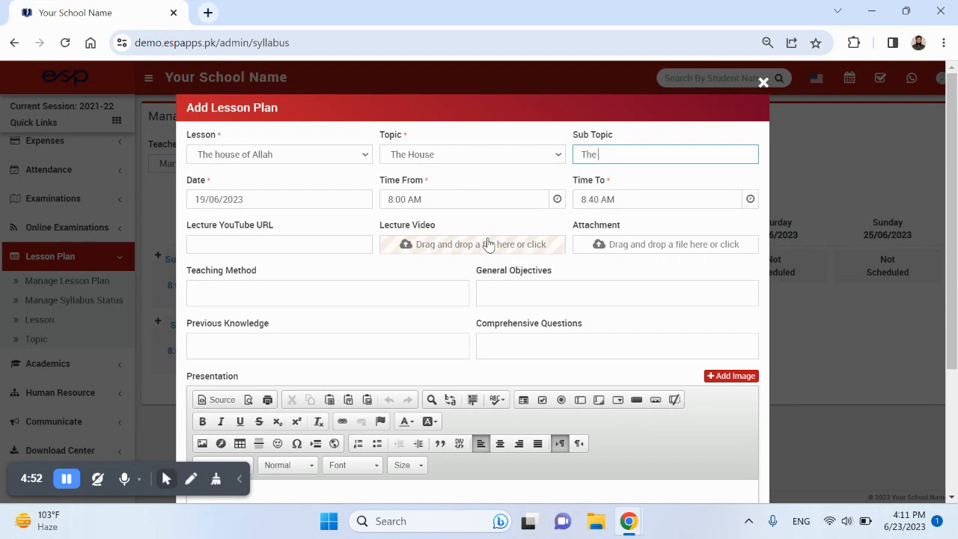
text(a'aba)
Check the date, start time and end time filled in for the lesson plan.
click(323, 198)
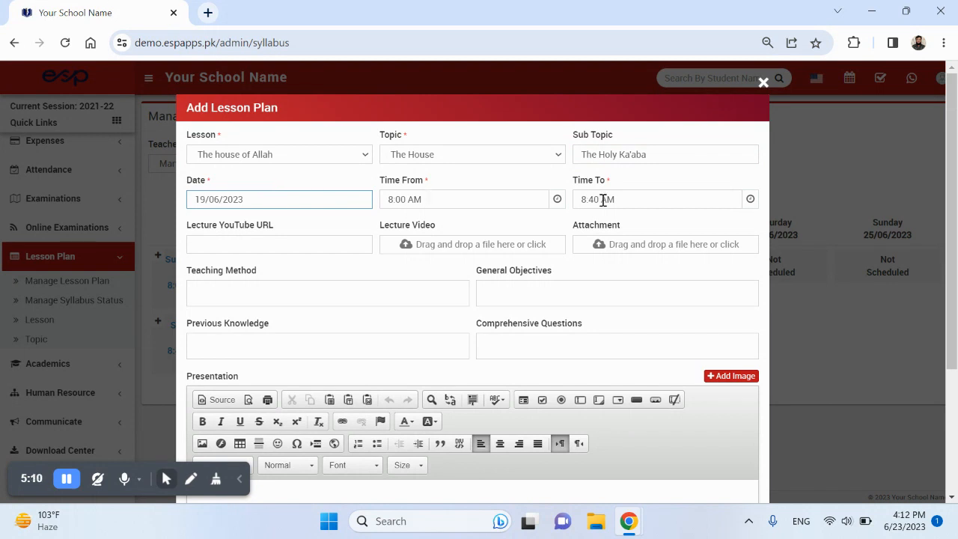
click(555, 200)
triple_click(451, 199)
click(440, 199)
click(354, 196)
triple_click(354, 196)
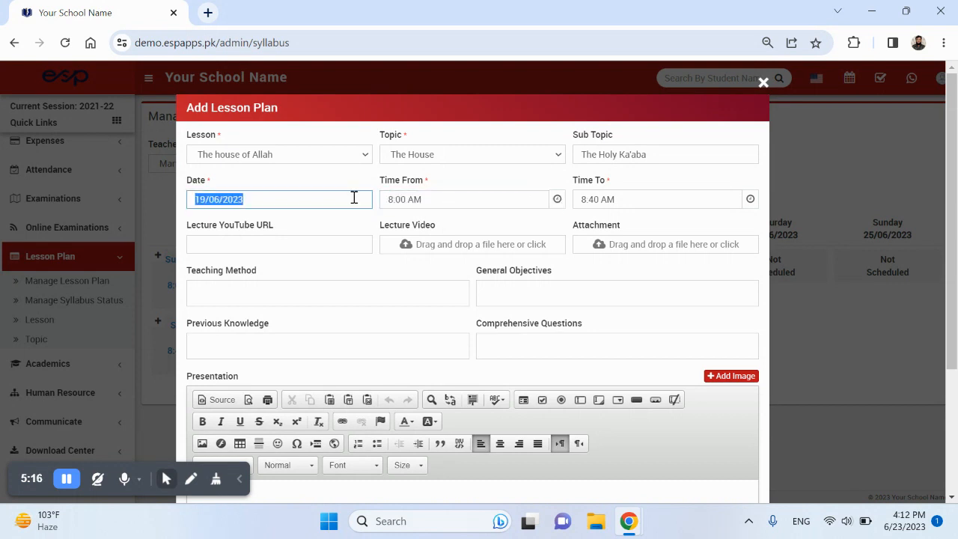
click(498, 197)
click(635, 196)
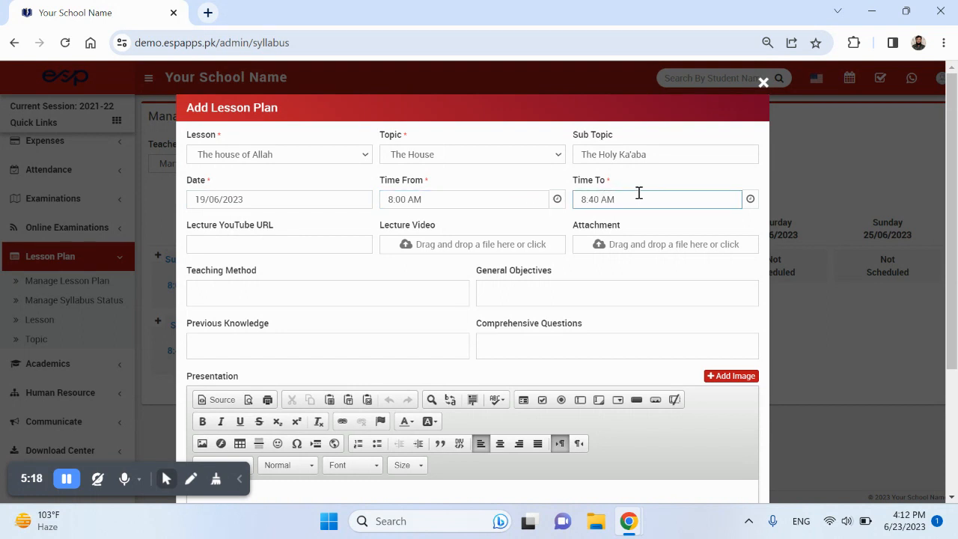
triple_click(636, 195)
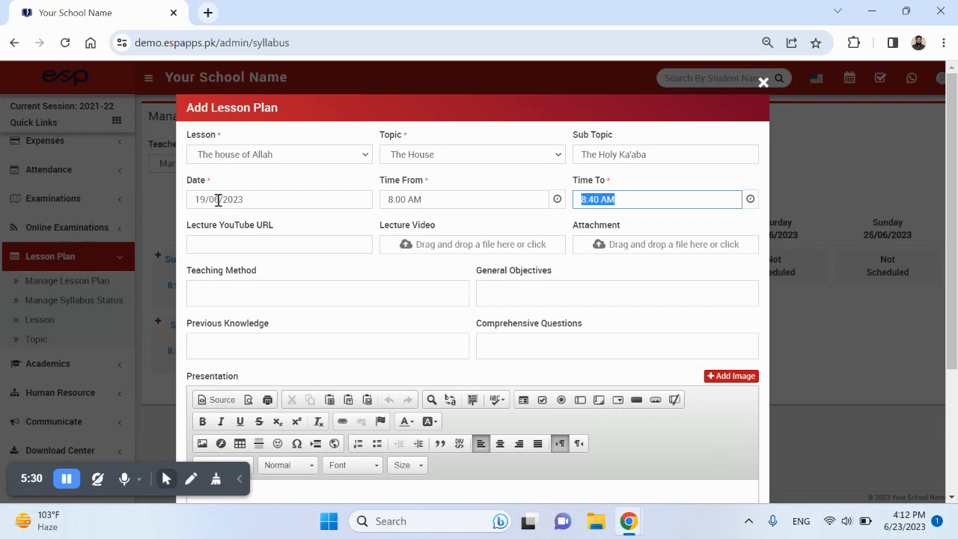
click(250, 248)
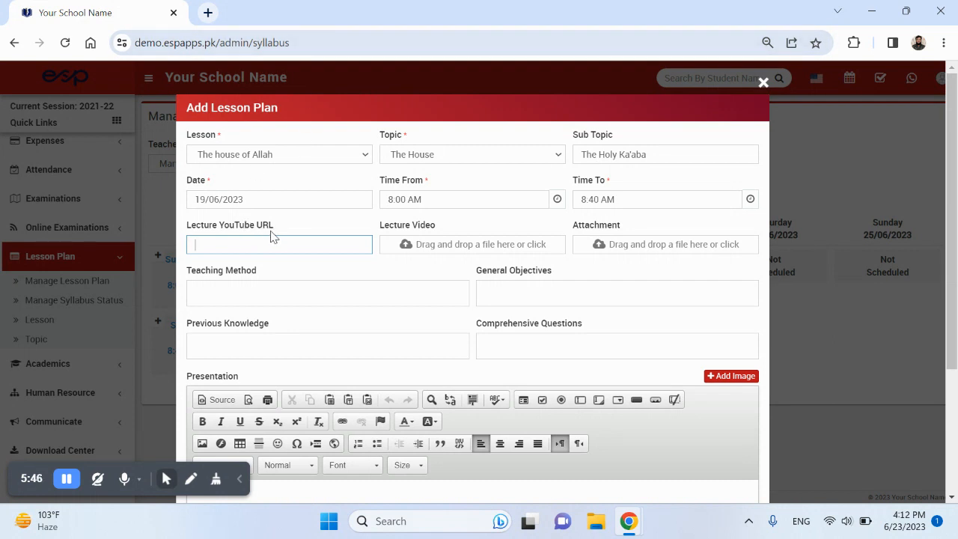
click(306, 44)
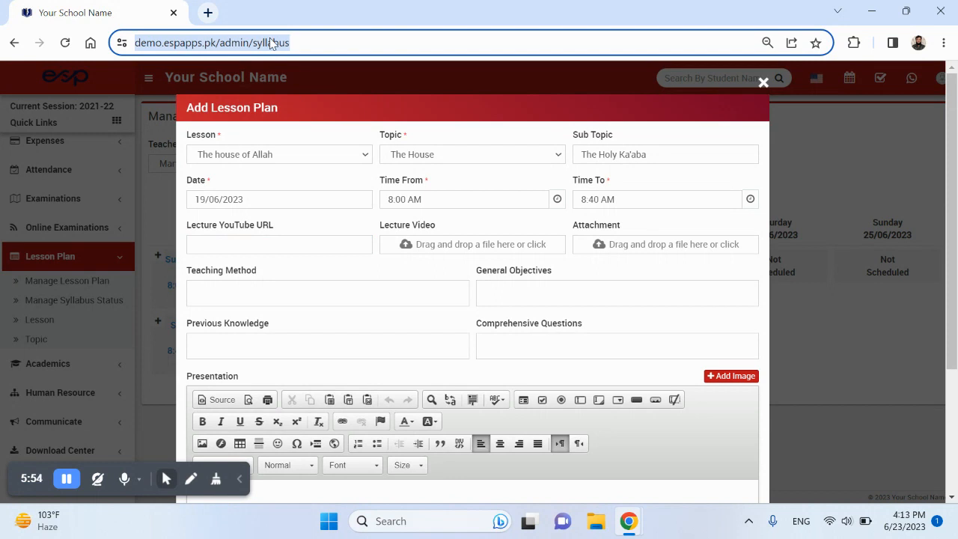
click(266, 248)
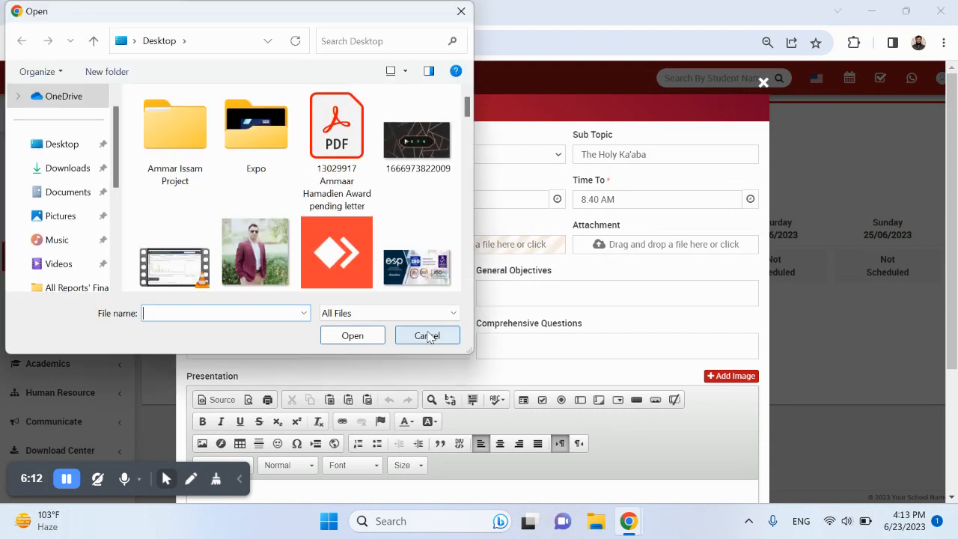
Examine the file upload options for the lecture video and the attachment of the lesson plan without choosing a file.
click(429, 336)
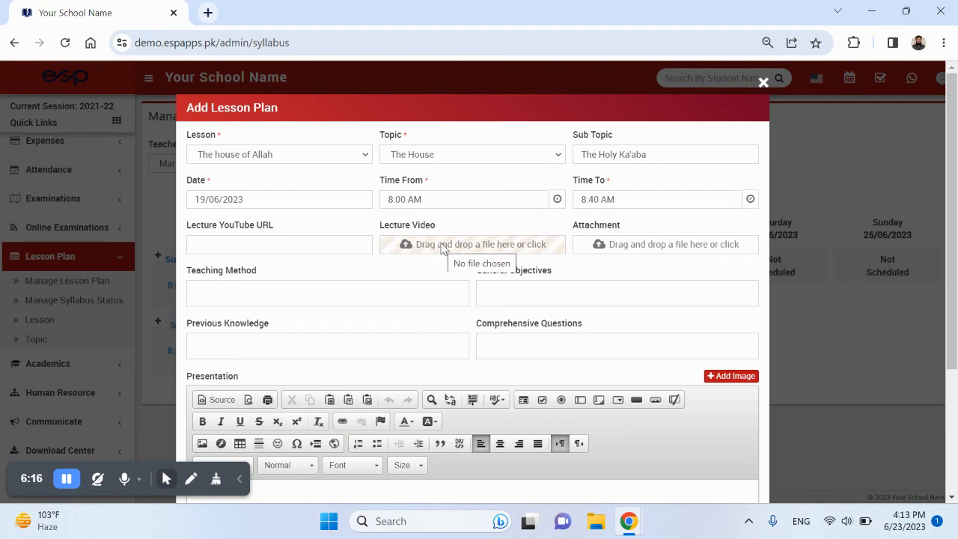
click(665, 249)
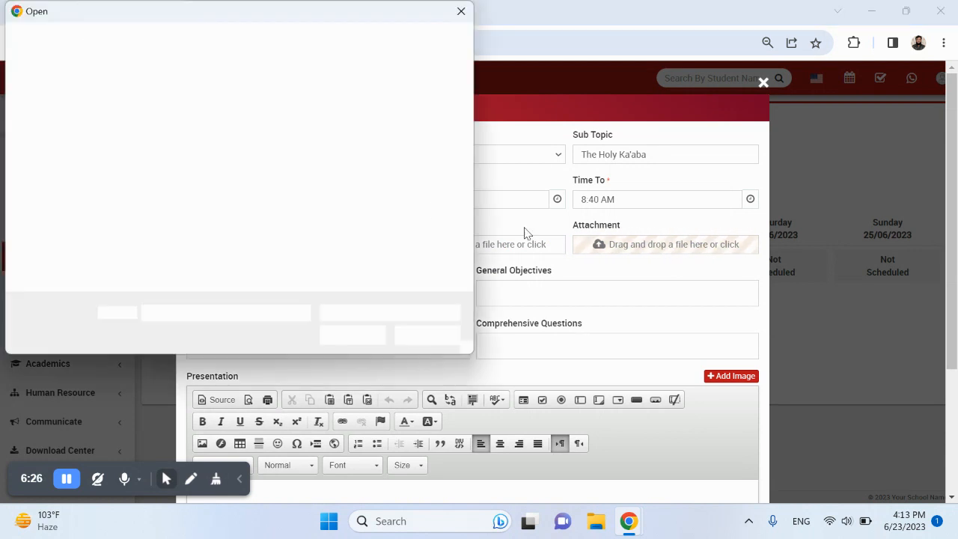
click(427, 335)
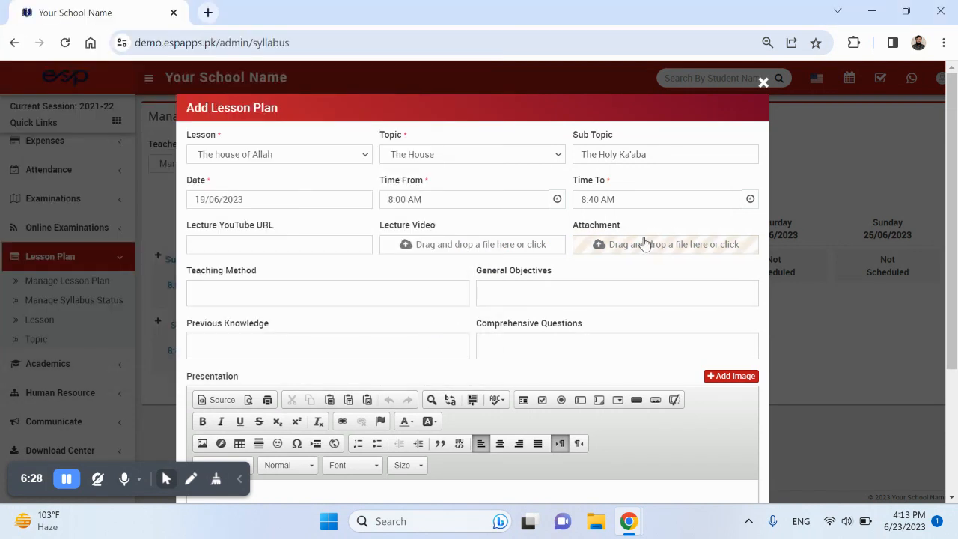
click(397, 291)
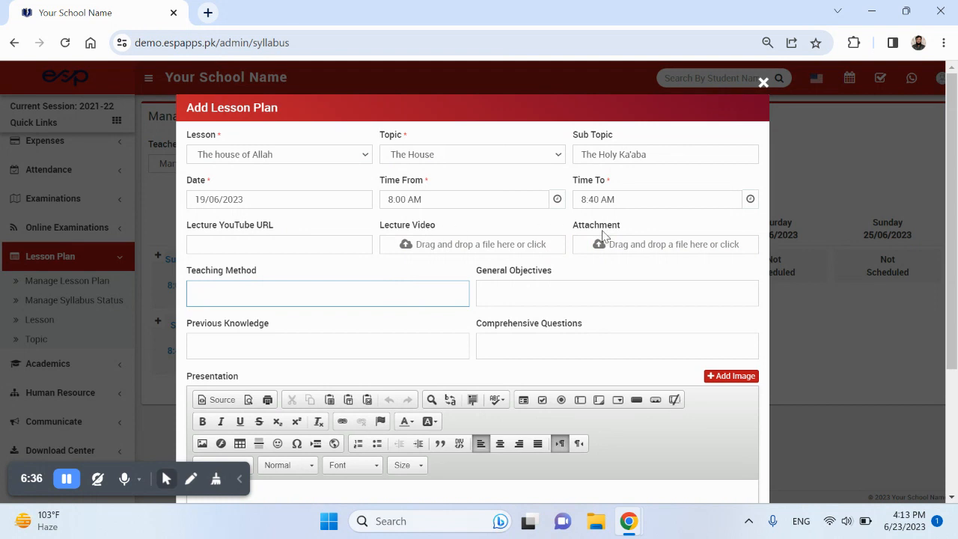
double_click(424, 182)
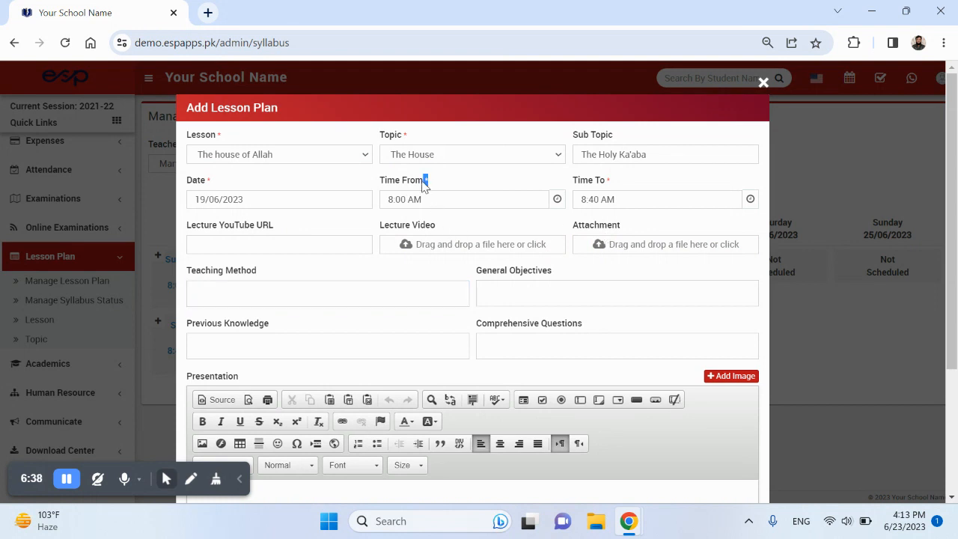
click(440, 226)
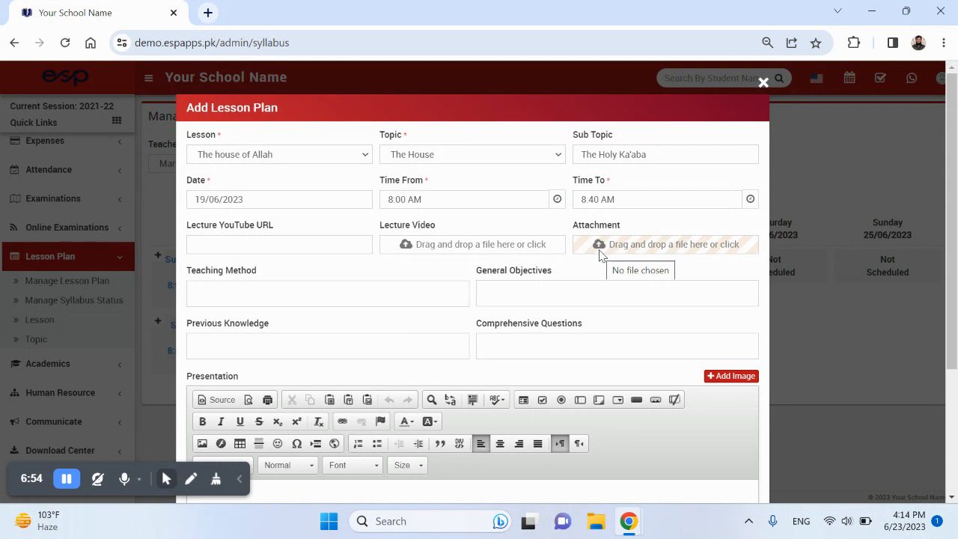
Examine the Teaching Method and General Objectives fields of the lesson plan.
click(394, 288)
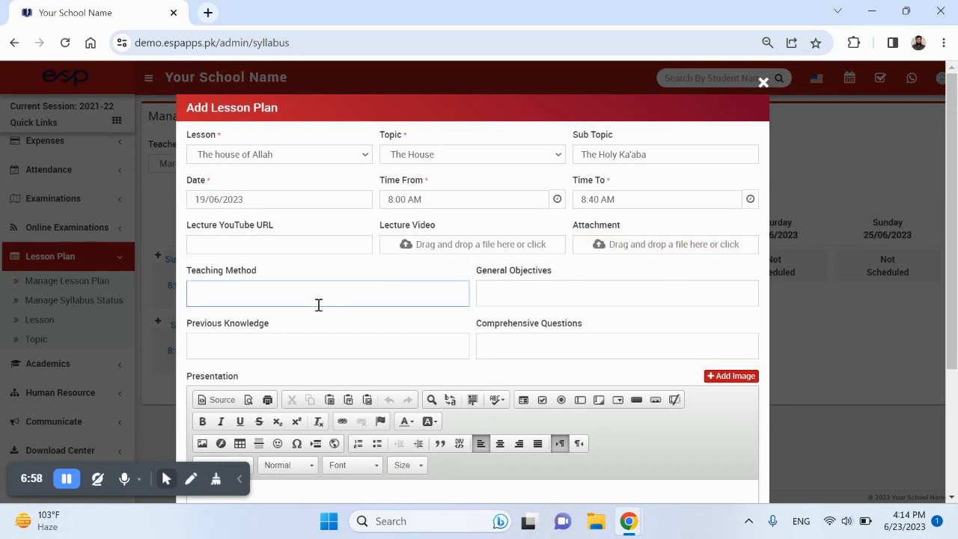
click(276, 279)
click(291, 289)
click(522, 289)
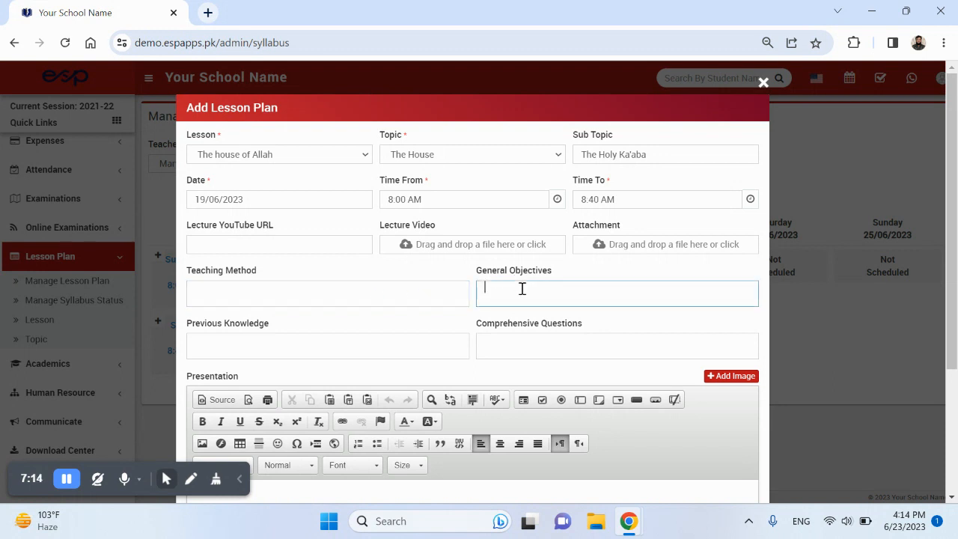
click(415, 293)
click(501, 288)
click(424, 289)
click(493, 289)
Enter Discovery Method as the teaching method of the lesson plan.
click(307, 292)
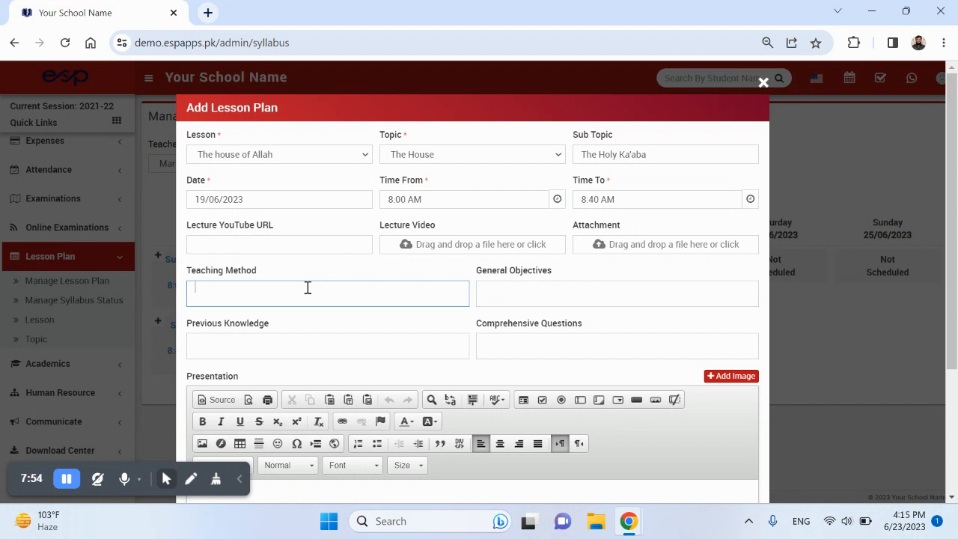
text(Discovery Method)
key(Tab)
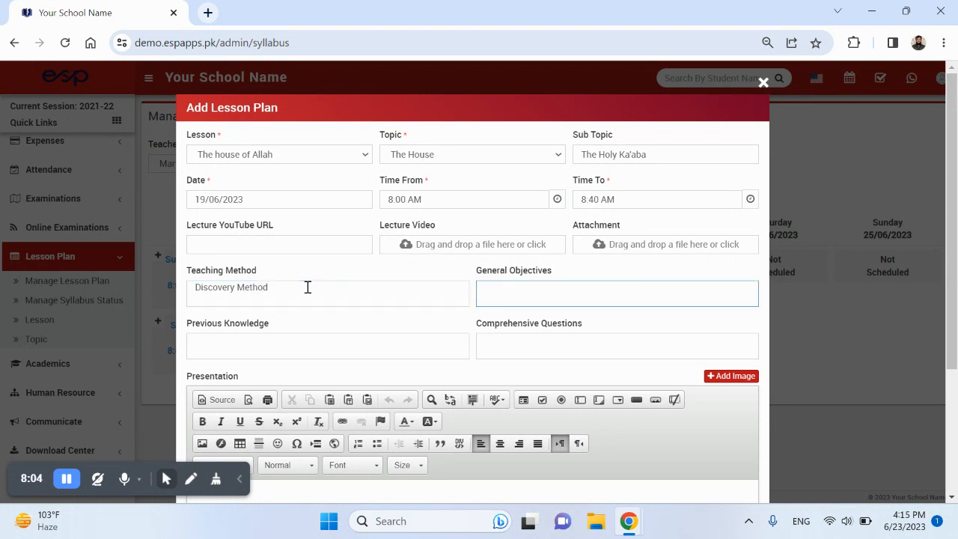
List the first two general objectives on separate lines: "1- What is Holy Ka'aba?" and "2- Where does it locate?".
text(1- What is Holy Ka'aba?)
key(Return)
text(2- Where does it locate?)
key(Return)
Add the third general objective "3- Why Muslims consider Ka'aba as a sacred place?".
text(3- Why M)
key(BackSpace)
text(muslims)
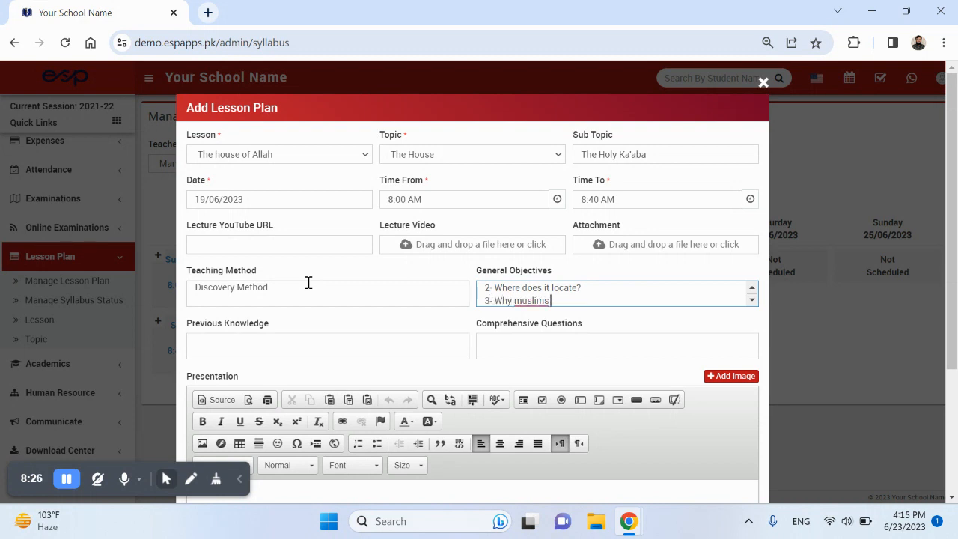
key(BackSpace)
key(BackSpace)
key(BackSpace)
key(BackSpace)
key(BackSpace)
key(BackSpace)
key(BackSpace)
text(M)
key(BackSpace)
key(BackSpace)
text(M)
key(BackSpace)
text(Muslims consider Ka'aba as a sacr)
key(BackSpace)
key(BackSpace)
key(BackSpace)
text(sacred place?)
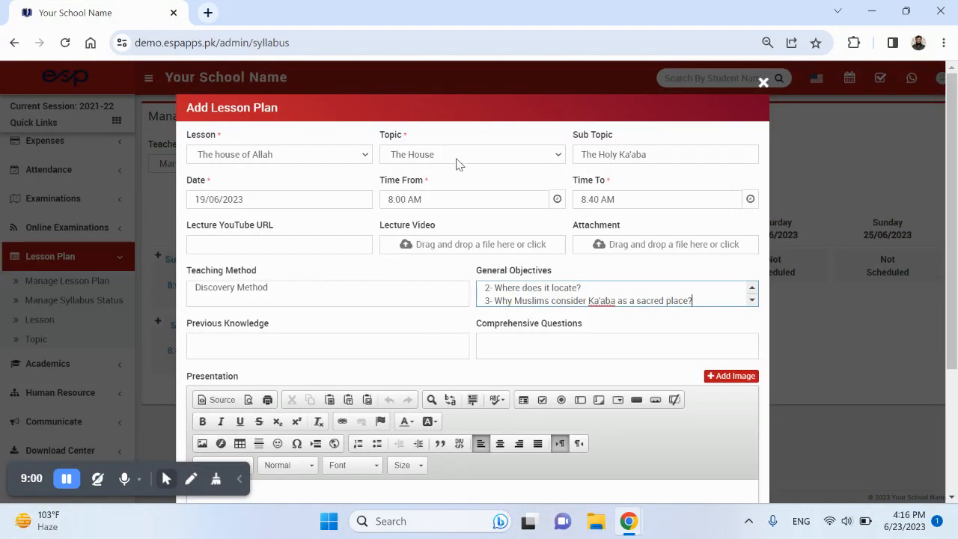
Examine the Previous Knowledge, Comprehensive Questions and Presentation fields and the image library for the presentation.
click(419, 336)
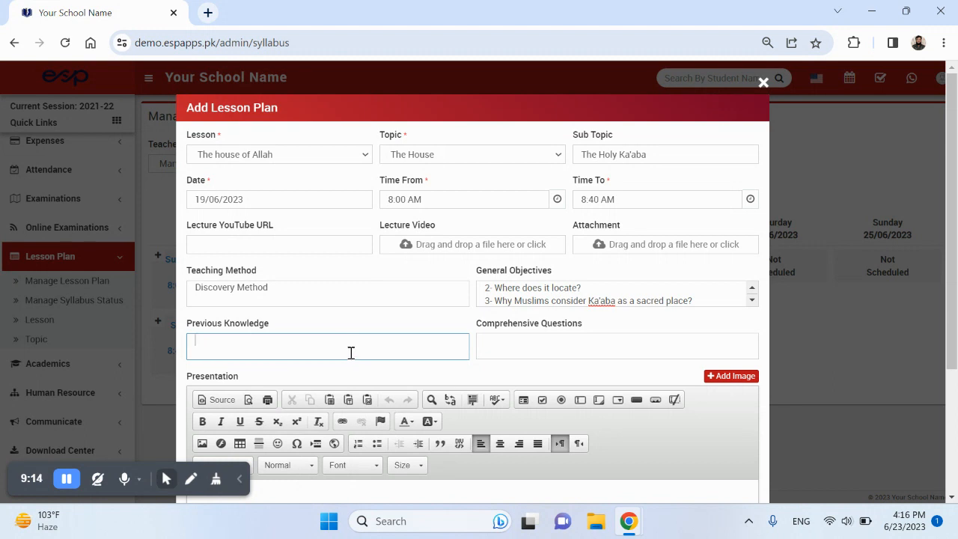
click(514, 340)
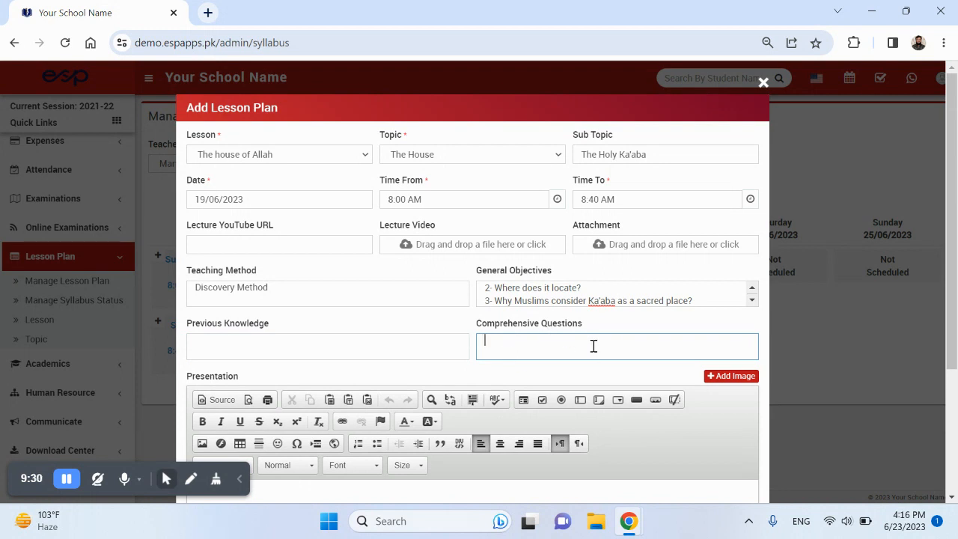
scroll(592, 345, down, 2)
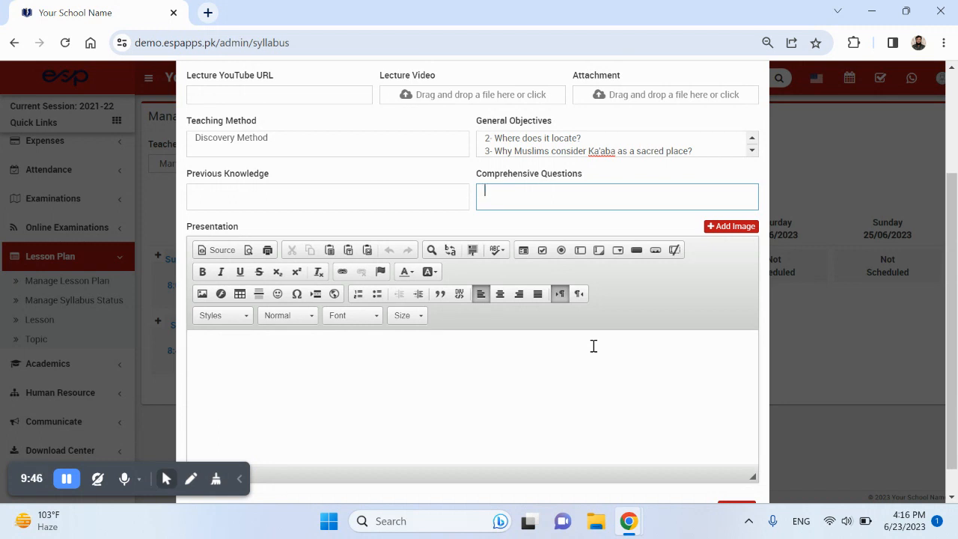
click(430, 362)
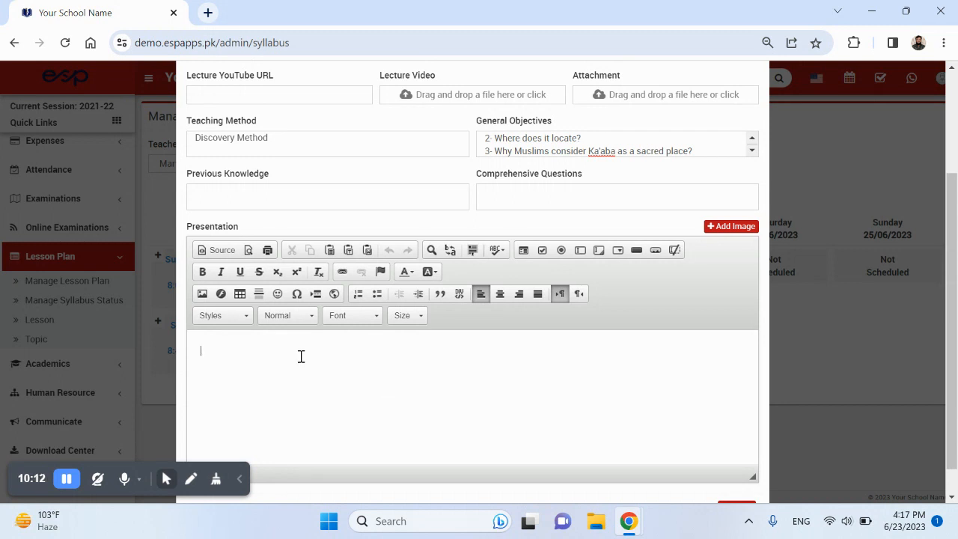
scroll(389, 314, up, 2)
scroll(589, 329, down, 2)
click(726, 231)
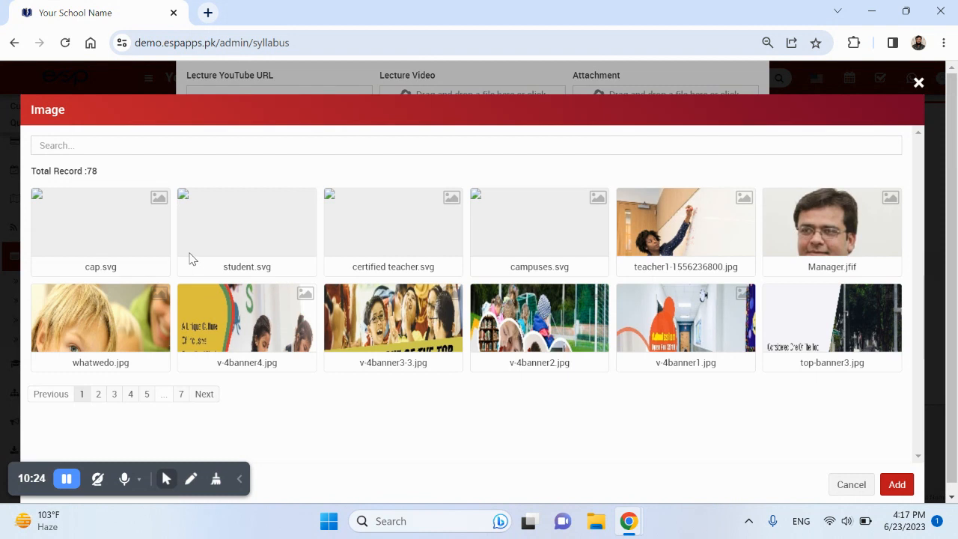
click(831, 485)
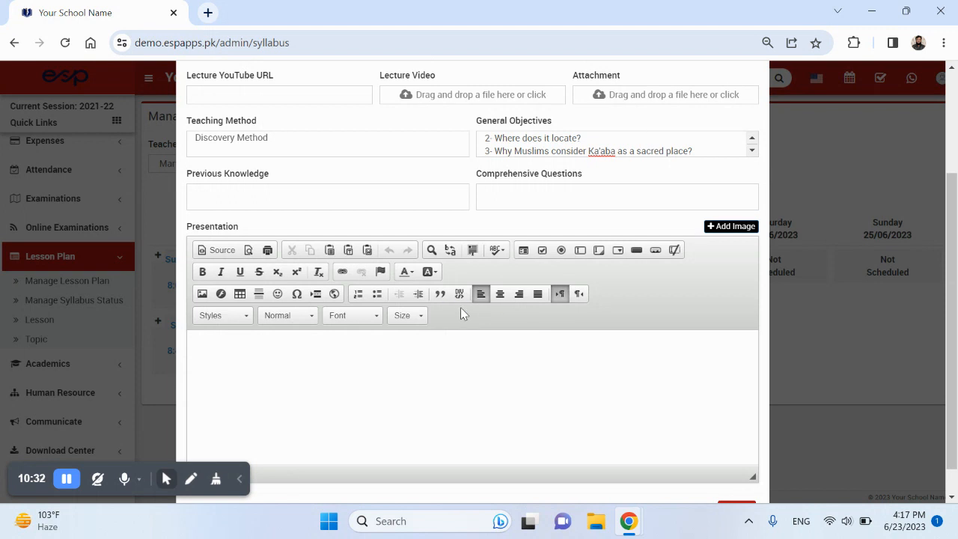
scroll(462, 308, up, 2)
Save the lesson plan and review the saved details of Monday's English period.
scroll(463, 313, down, 2)
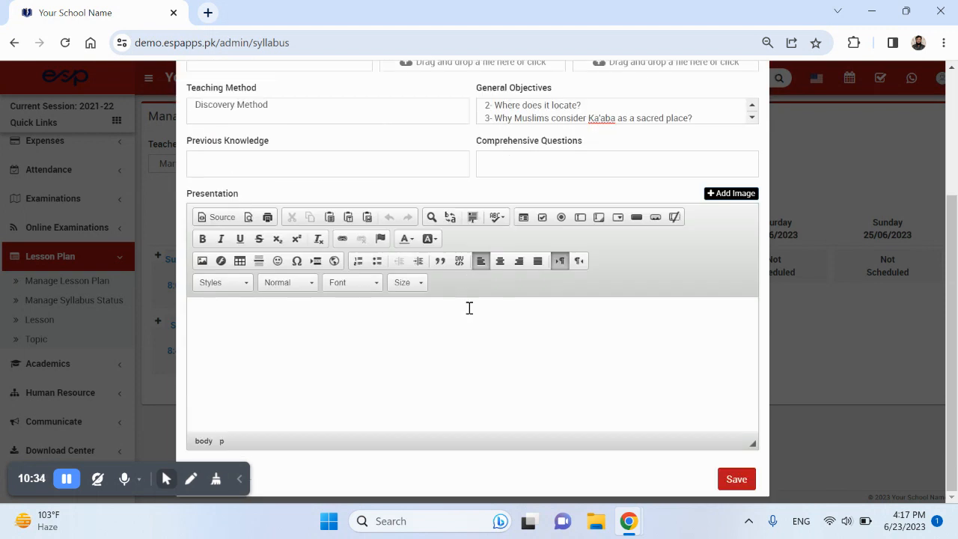
click(730, 479)
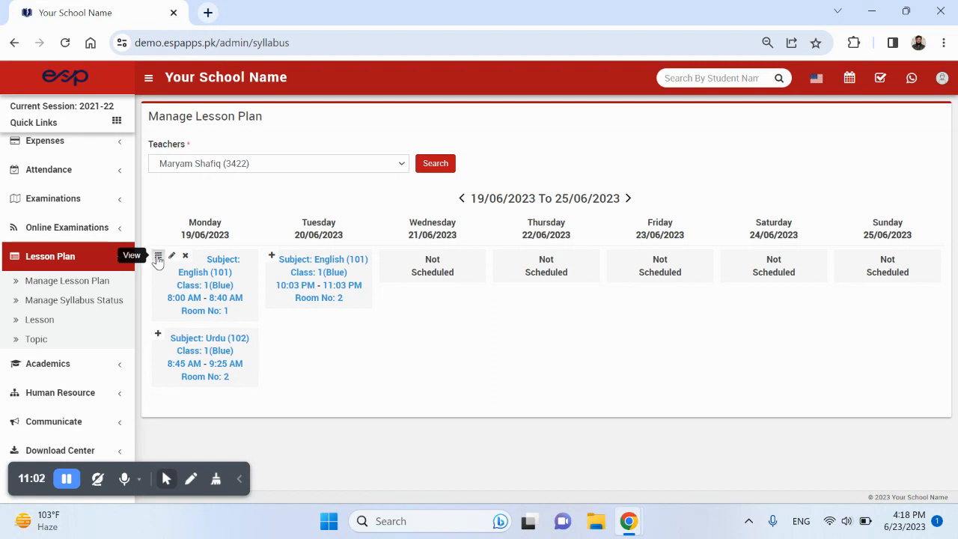
click(158, 259)
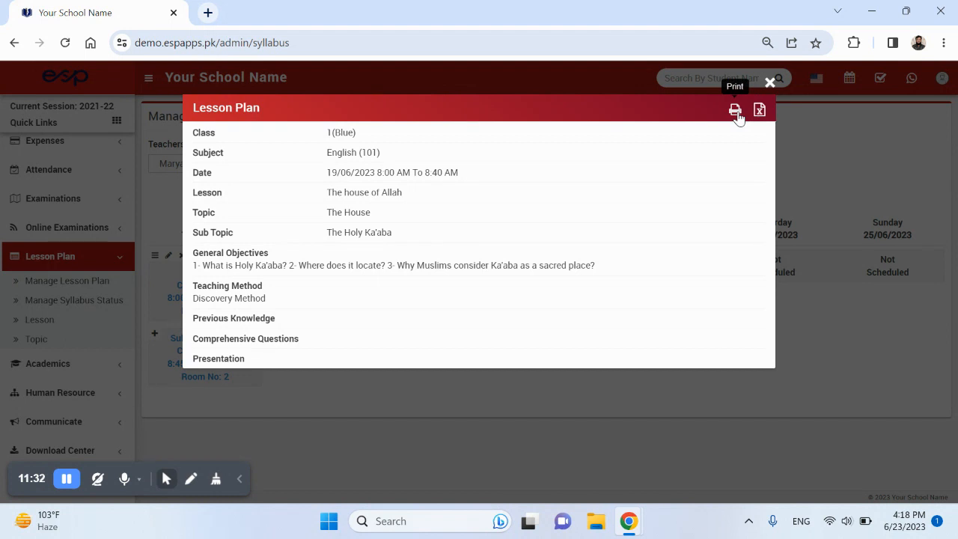
click(769, 83)
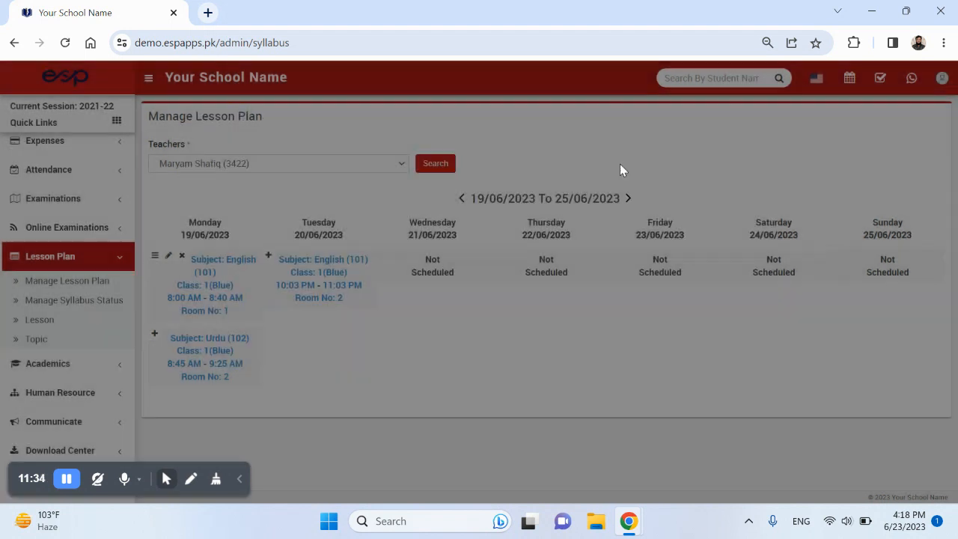